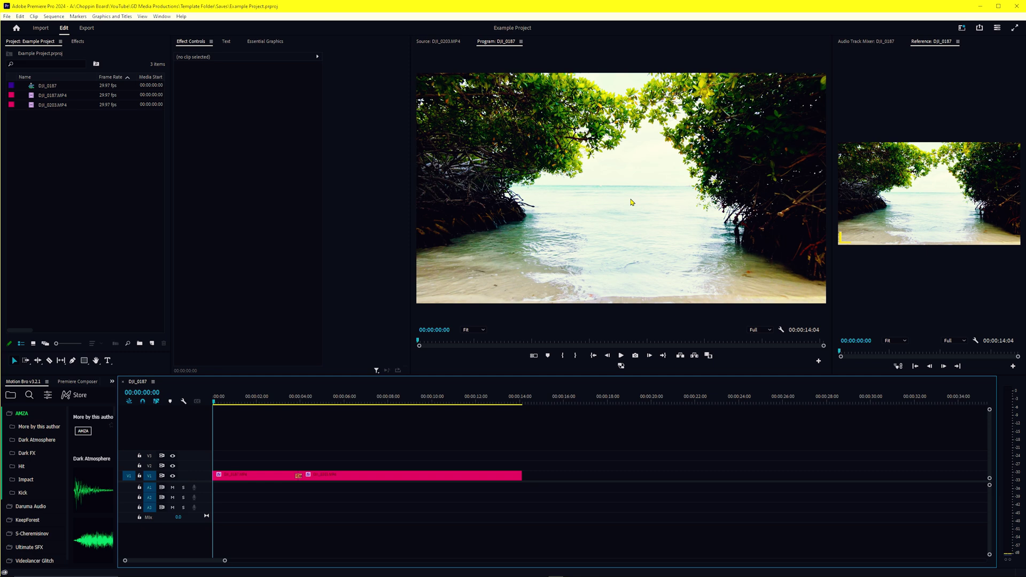
Step: Bring up the context menu for the DJI_0203.MP4 clip in the Project panel
right_click(49, 109)
click(83, 198)
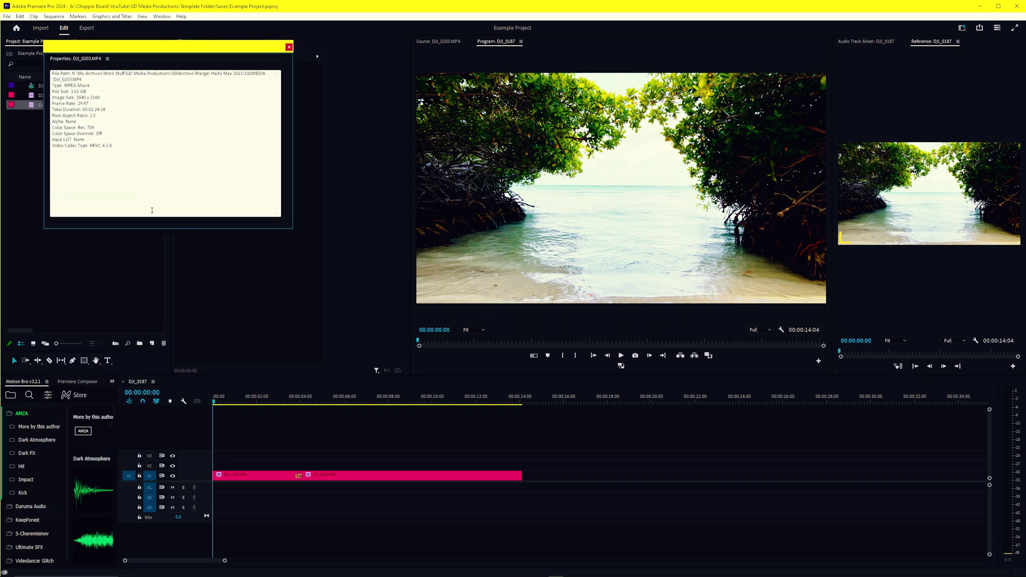
drag(76, 98, 101, 96)
key(Escape)
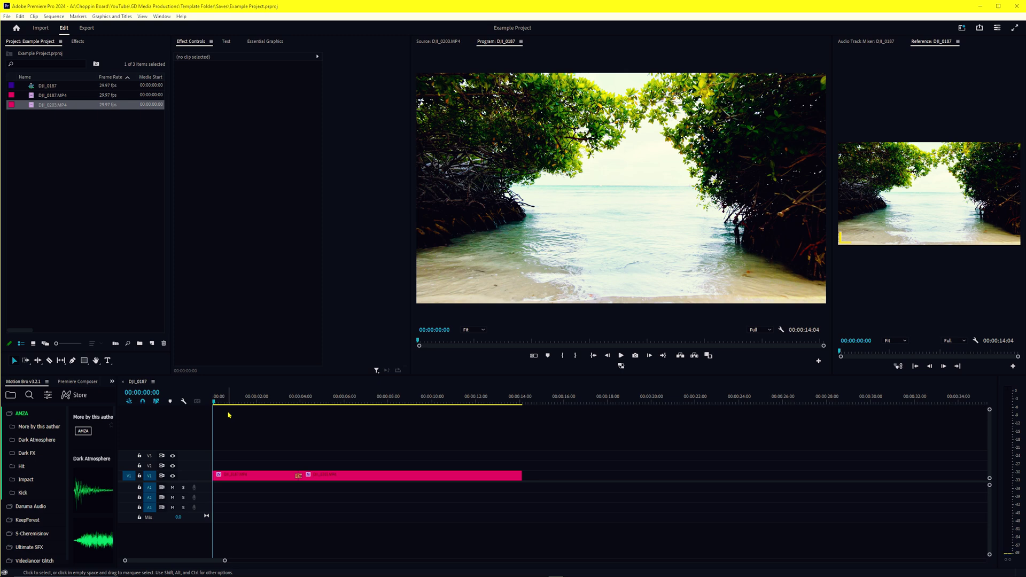
click(228, 414)
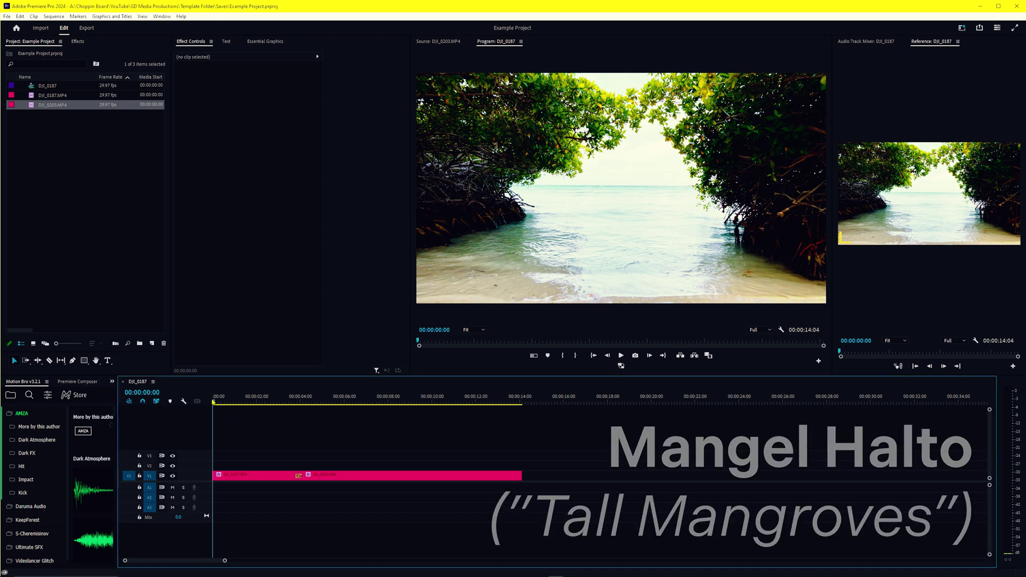
drag(214, 402, 221, 423)
key(space)
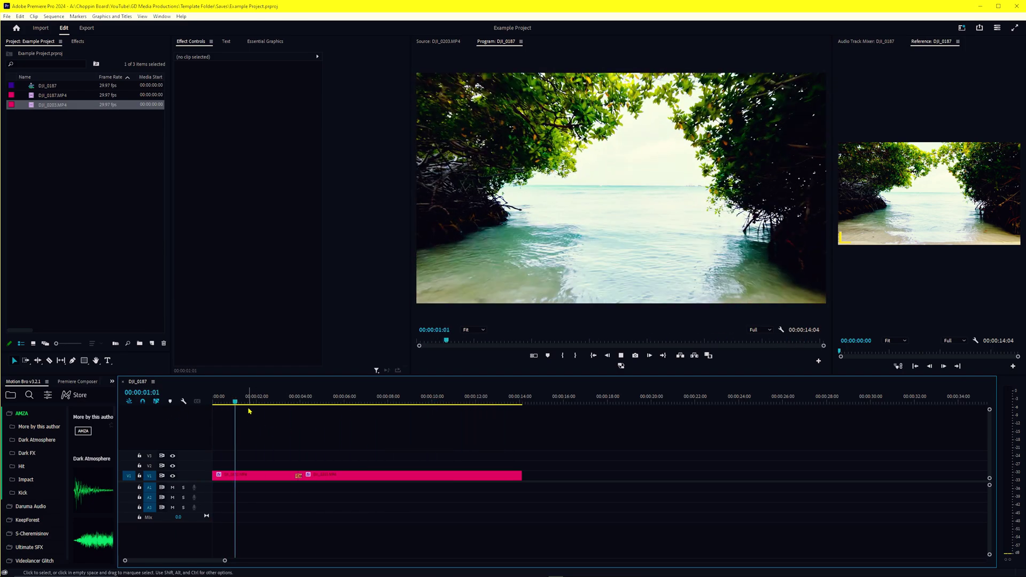
click(401, 405)
drag(402, 404, 325, 401)
key(space)
key(Home)
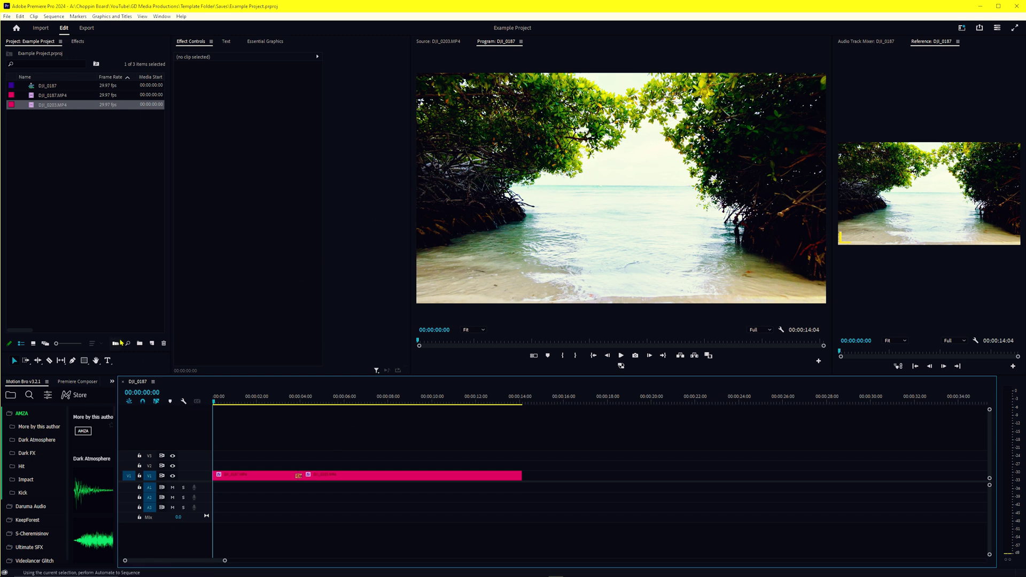
click(121, 300)
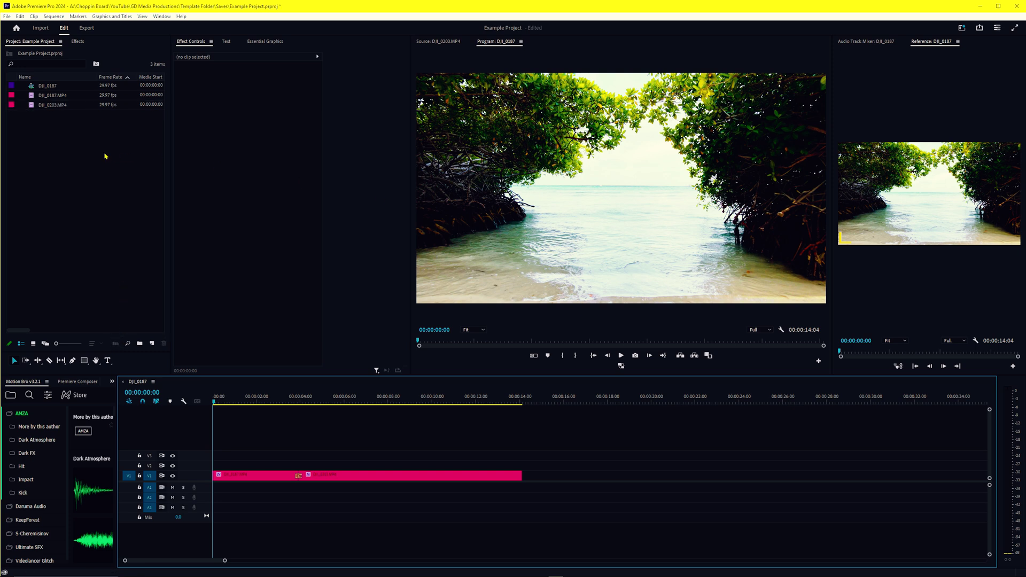
Step: Select DJI_0187.MP4 and DJI_0203.MP4 and start Create Proxies for both
drag(53, 135, 46, 95)
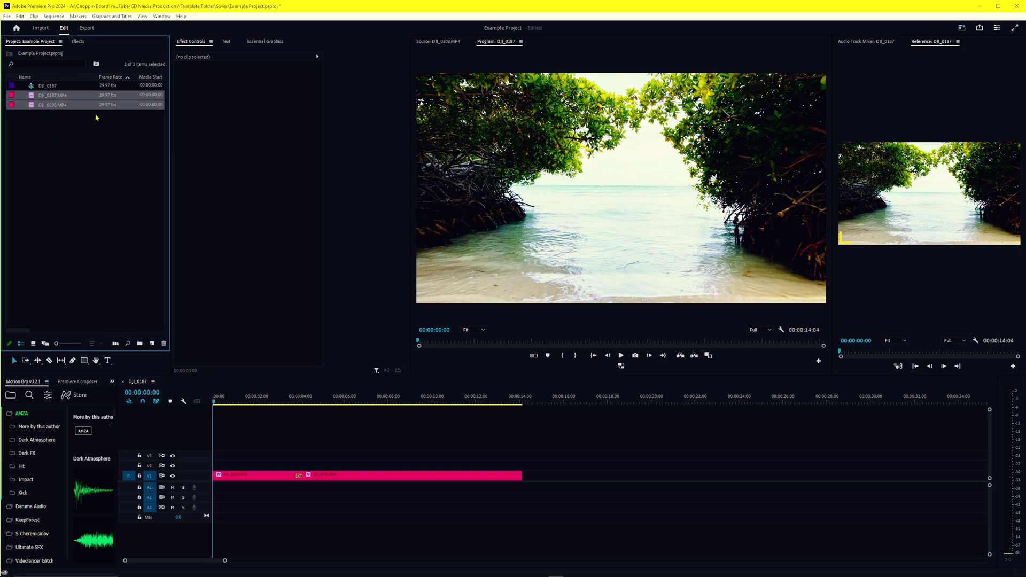
right_click(69, 97)
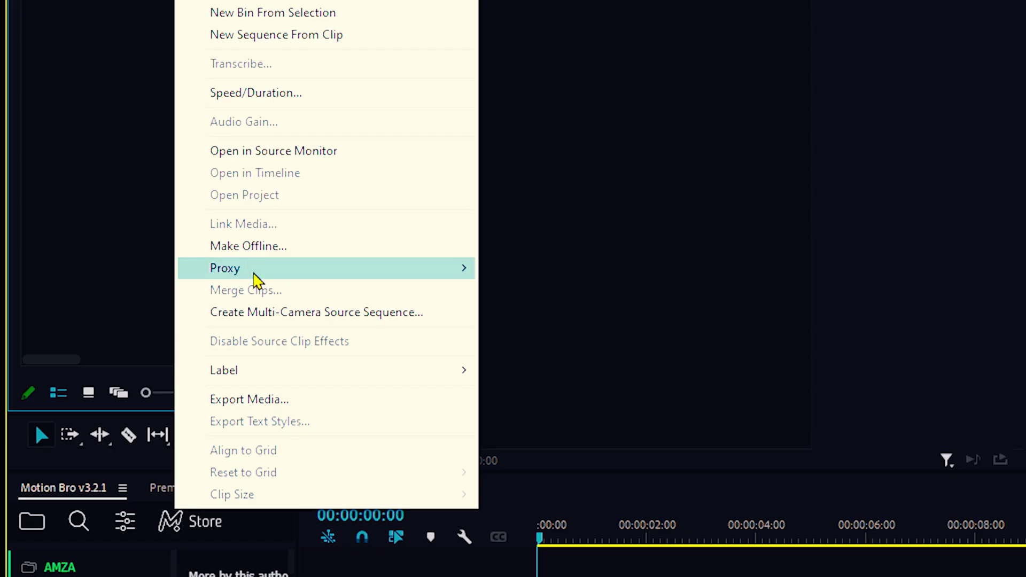
mouse_move(103, 294)
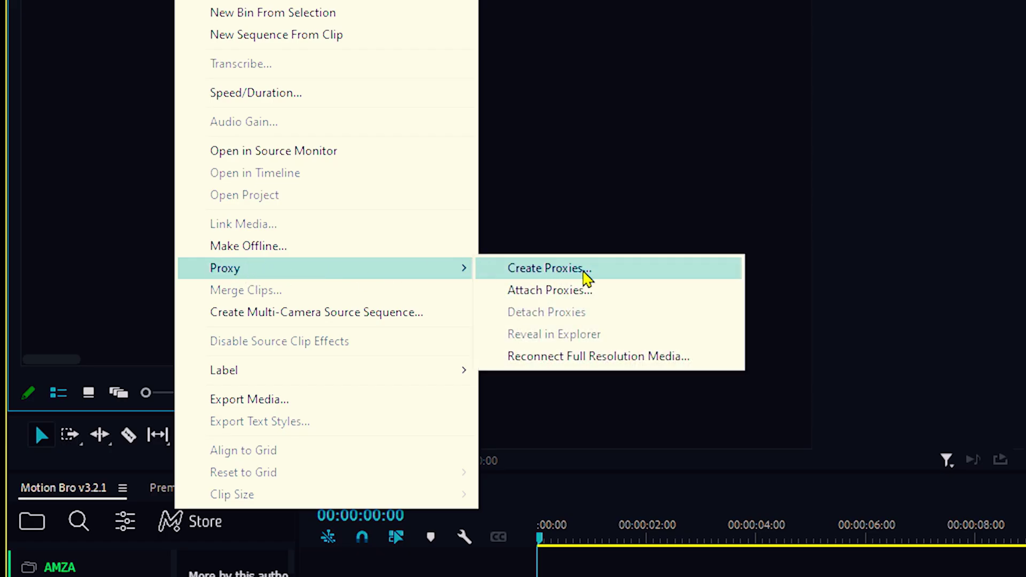
click(592, 274)
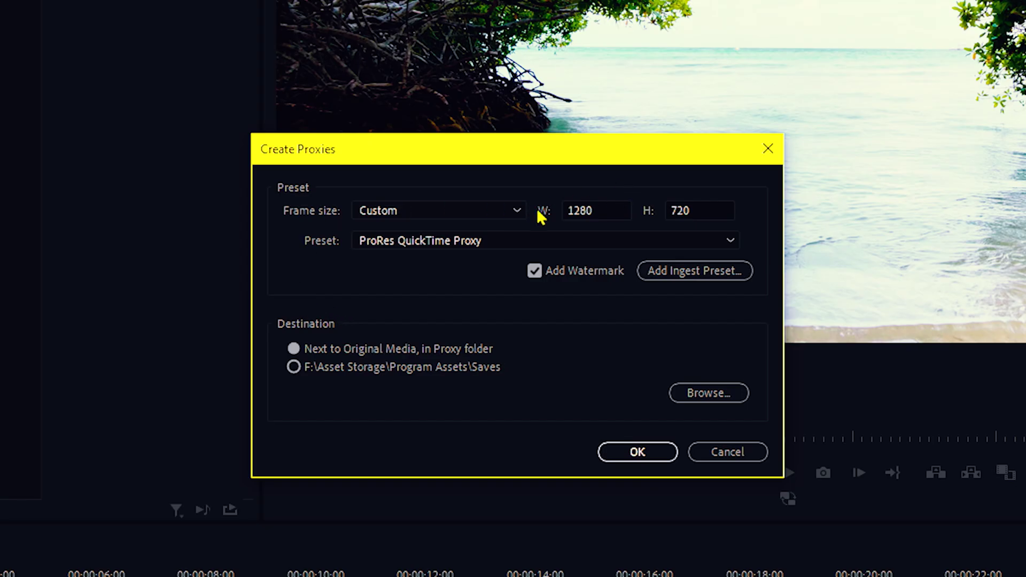
Step: Keep the custom 1280x720 size, choose CineForm QuickTime Proxy, and add a watermark
click(508, 210)
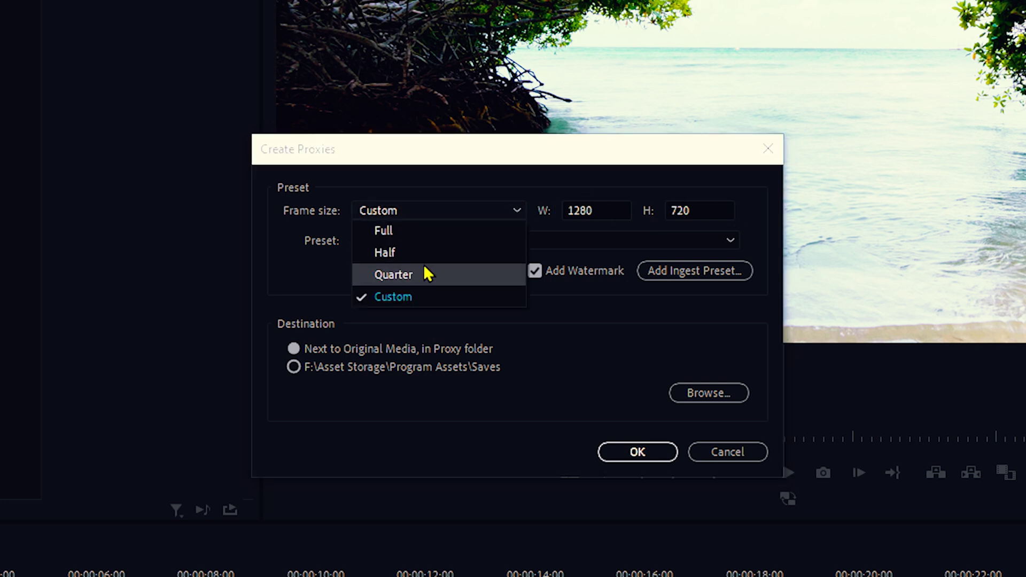
click(472, 194)
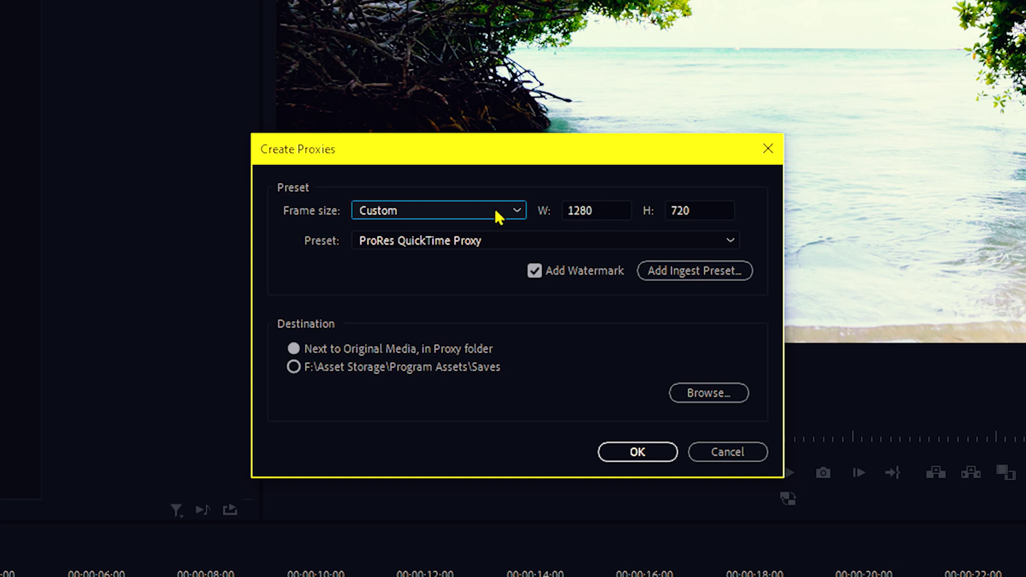
click(464, 243)
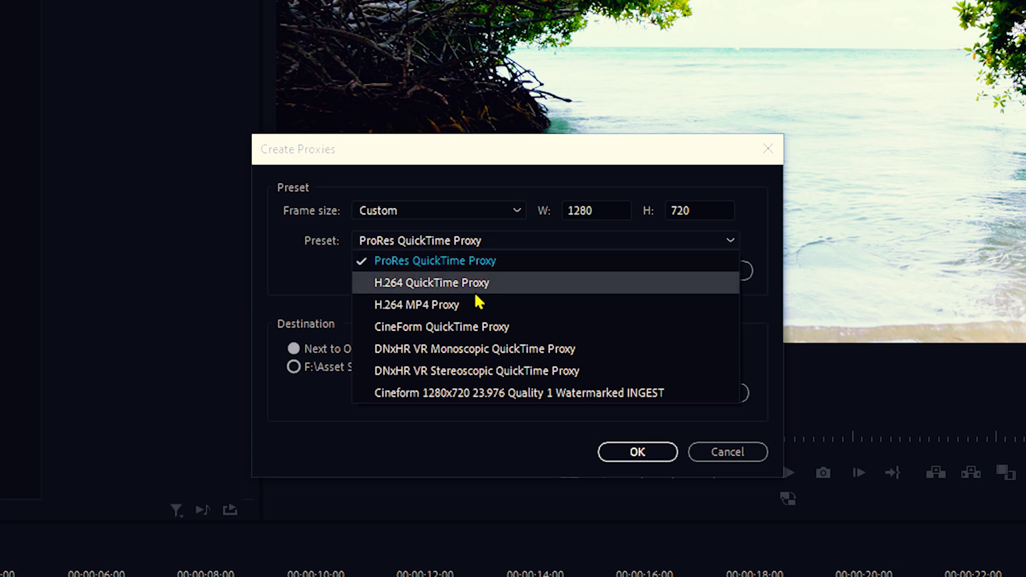
click(474, 327)
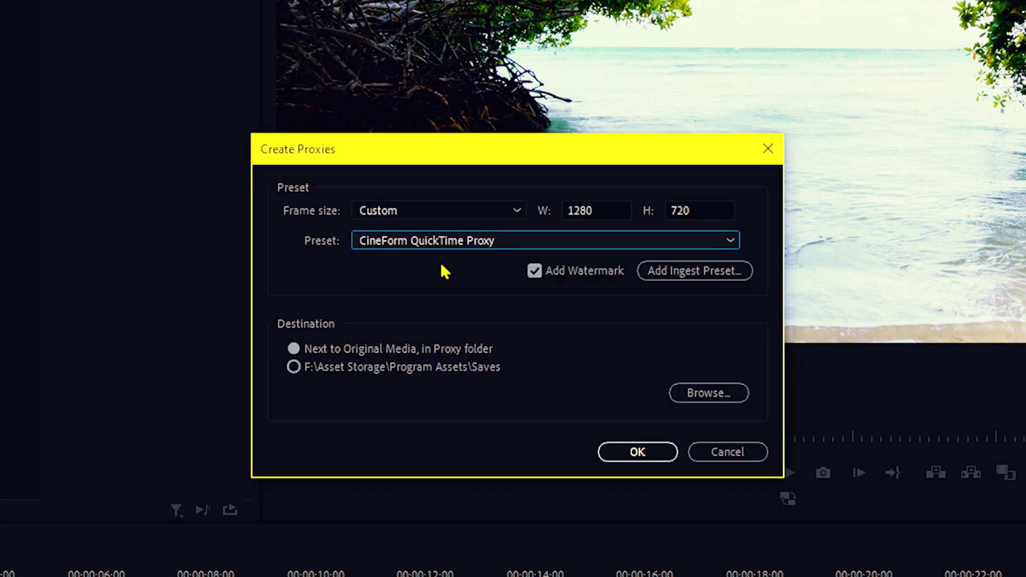
click(534, 271)
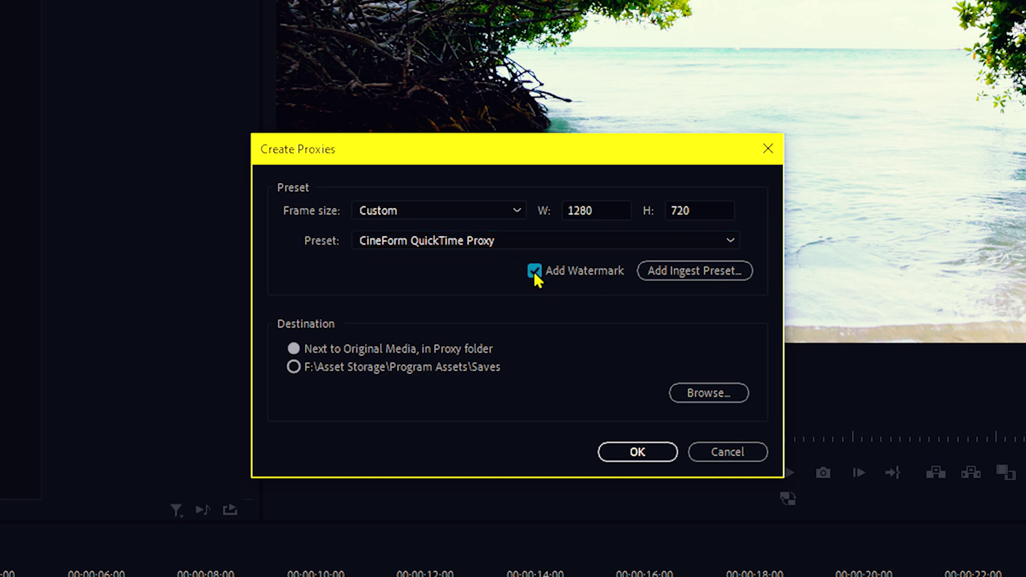
drag(575, 161, 965, 117)
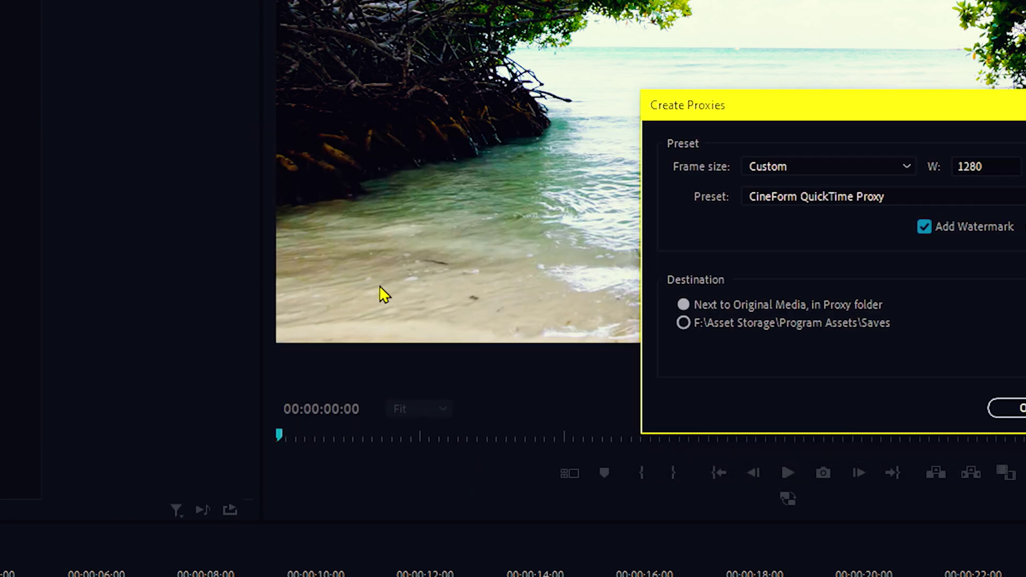
drag(945, 115, 655, 93)
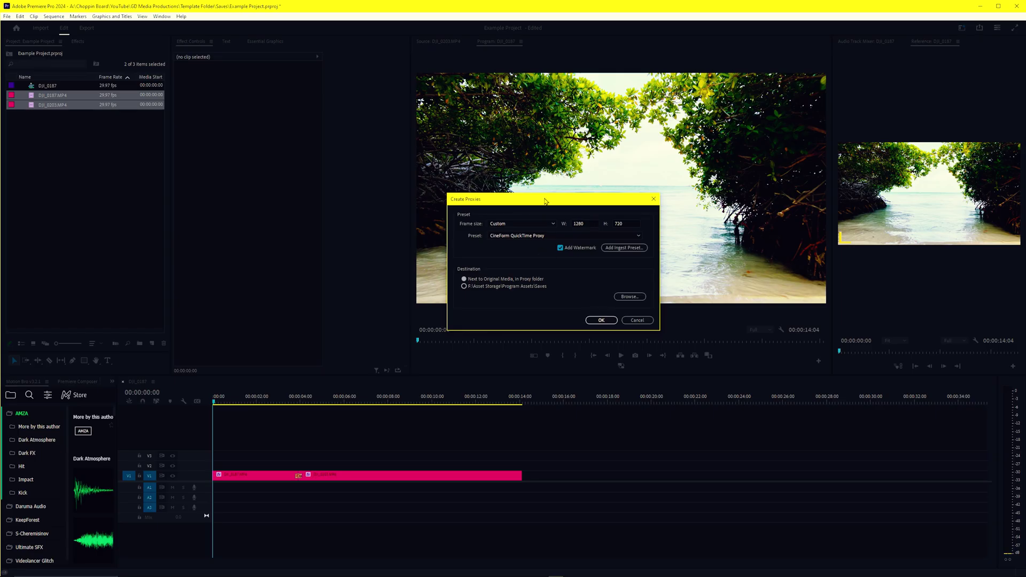
drag(545, 201, 614, 199)
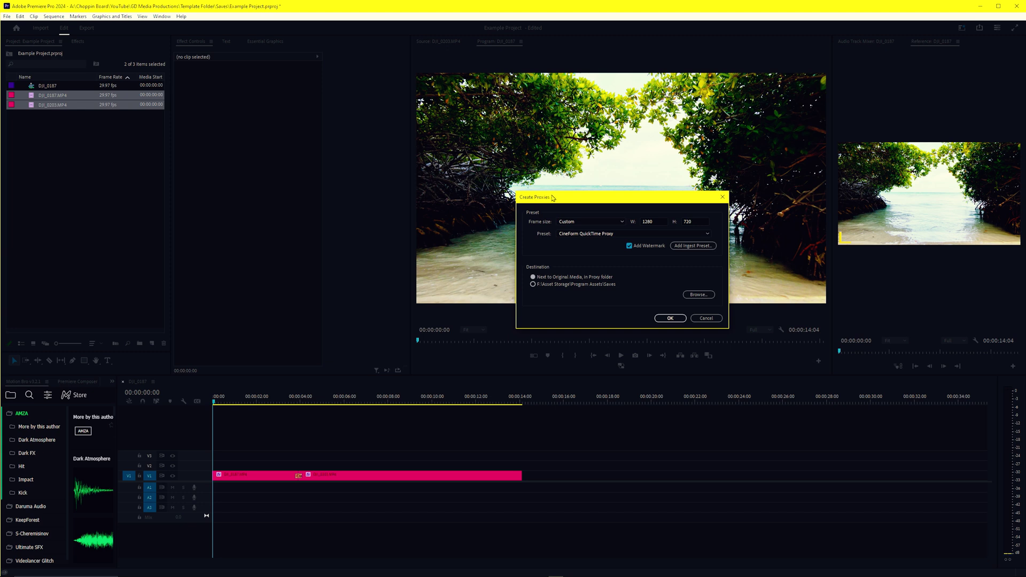
drag(553, 197, 472, 200)
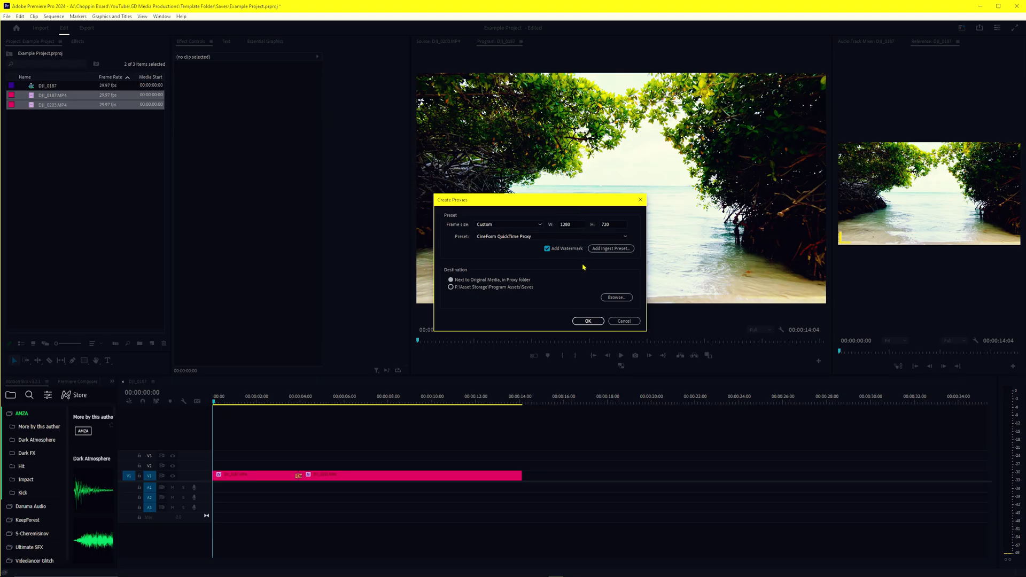
Step: Confirm the Create Proxies dialog so Media Encoder encodes both proxy files
click(587, 320)
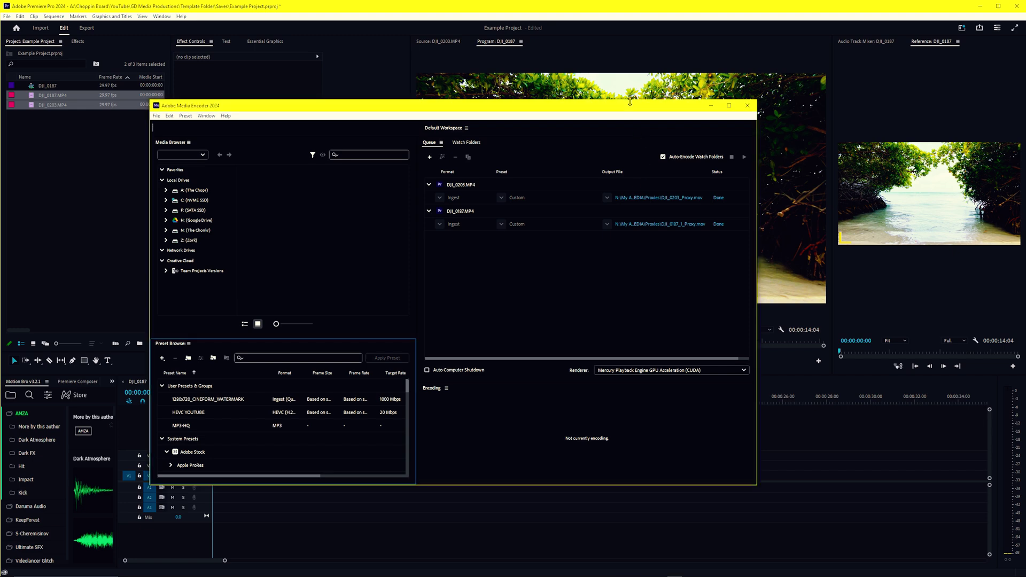
Step: Close Media Encoder once both proxy ingest jobs show Done
click(747, 106)
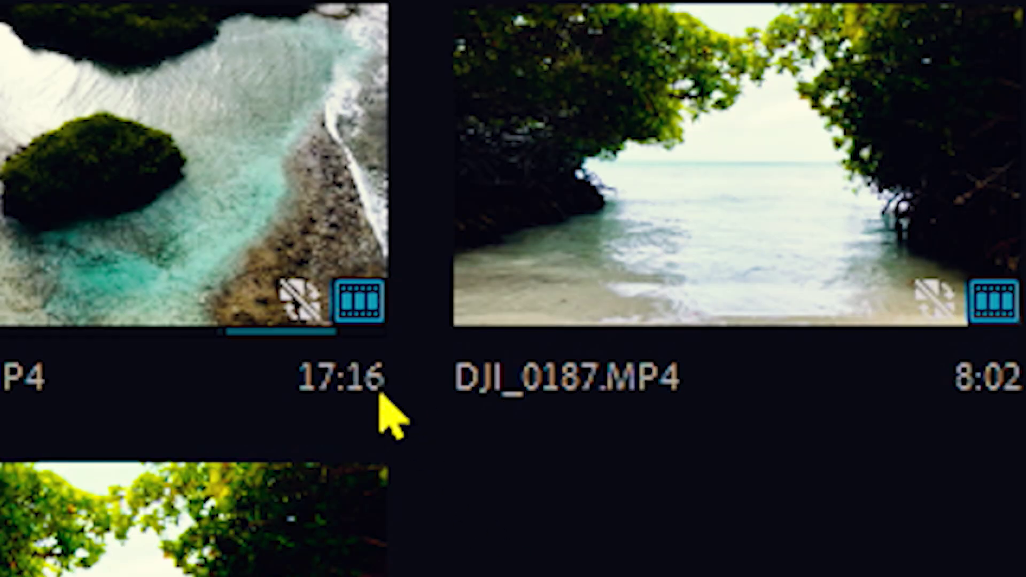
Step: Back in Example Project, check DJI_0203.MP4 has DJI_0203_Proxy.mov attached
mouse_move(297, 329)
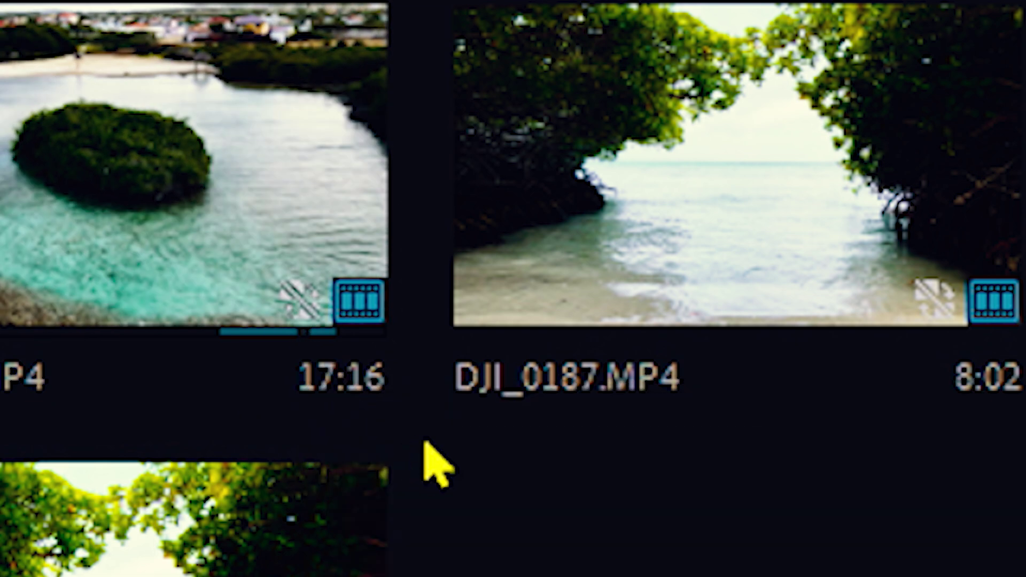
mouse_move(946, 316)
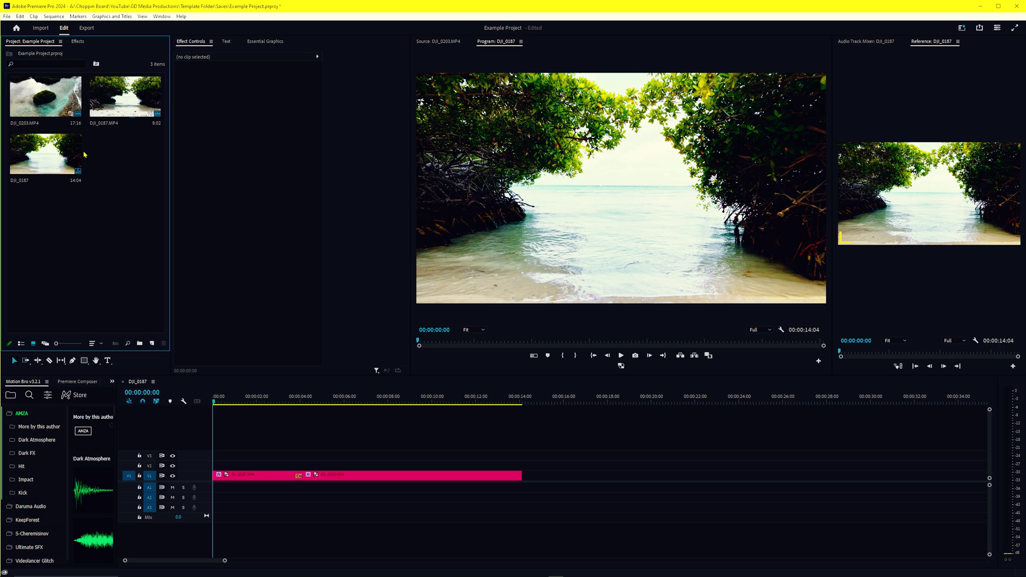
Step: Uncheck Enable proxies in Edit > Preferences > Media and close the preferences
click(20, 16)
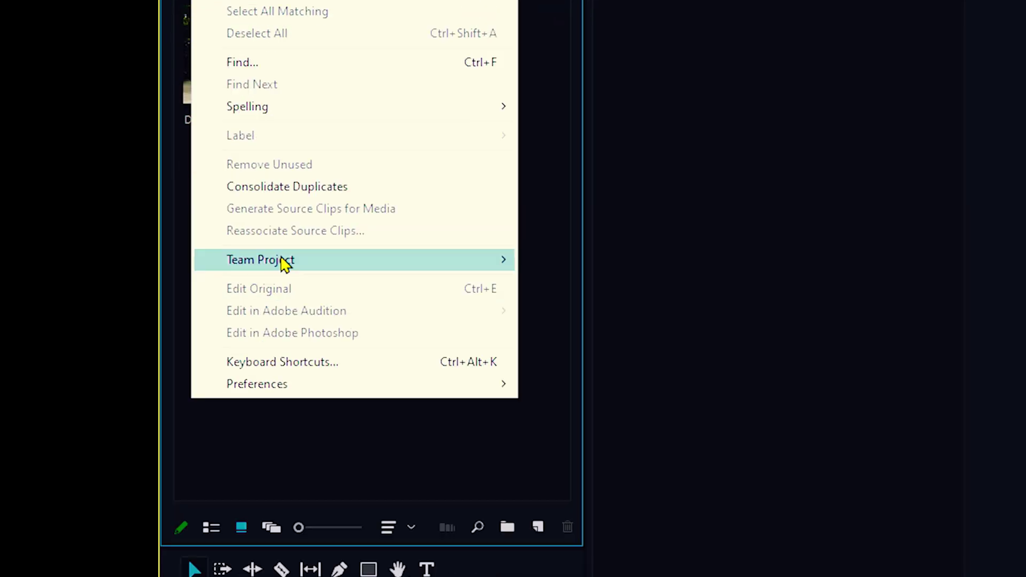
mouse_move(295, 382)
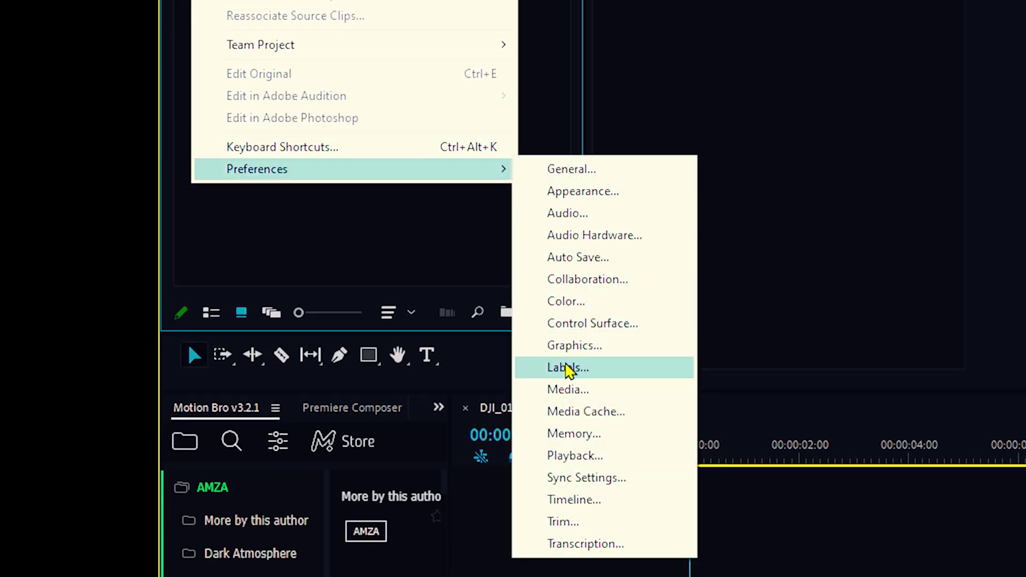
click(573, 392)
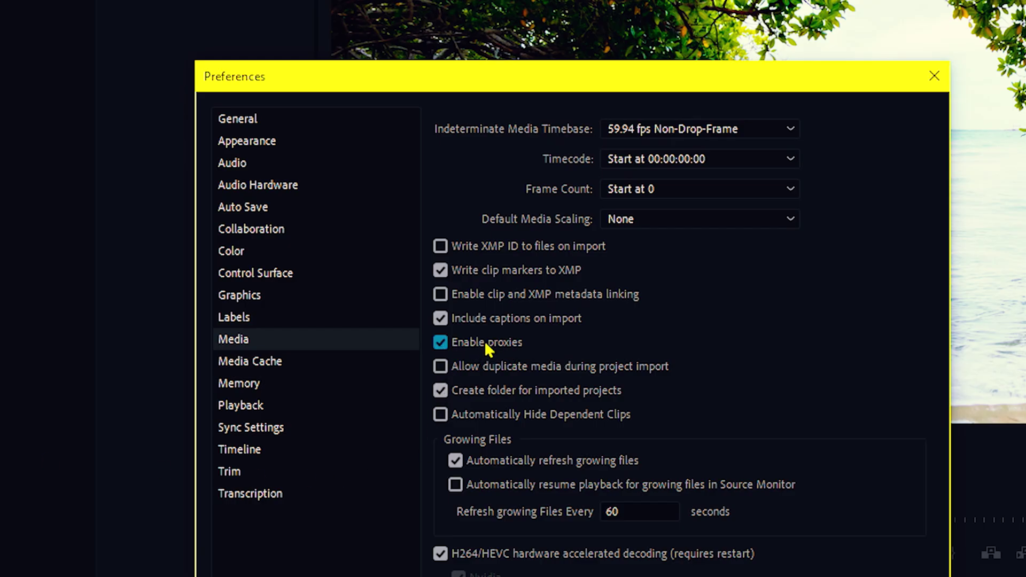
click(451, 344)
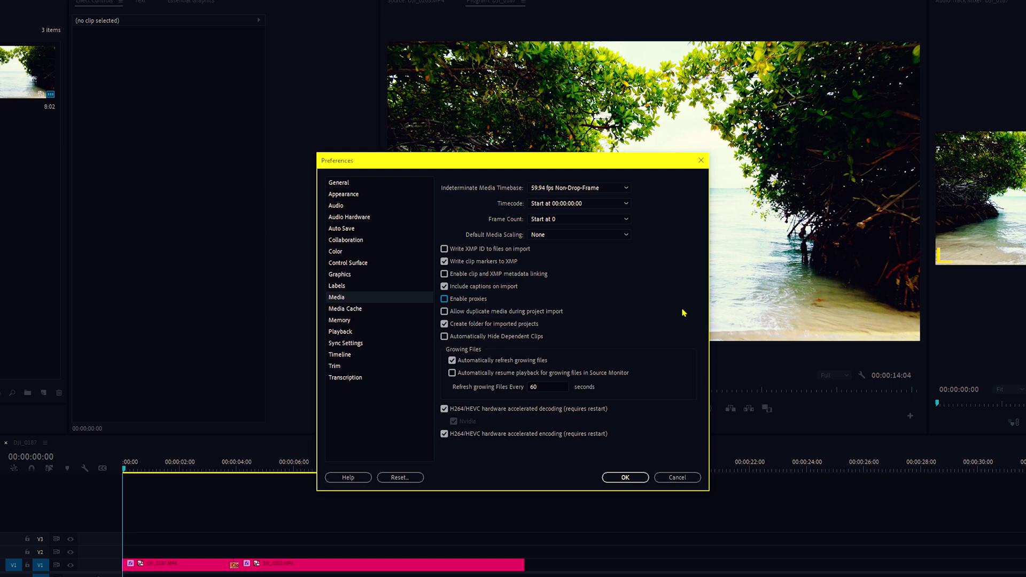
key(Return)
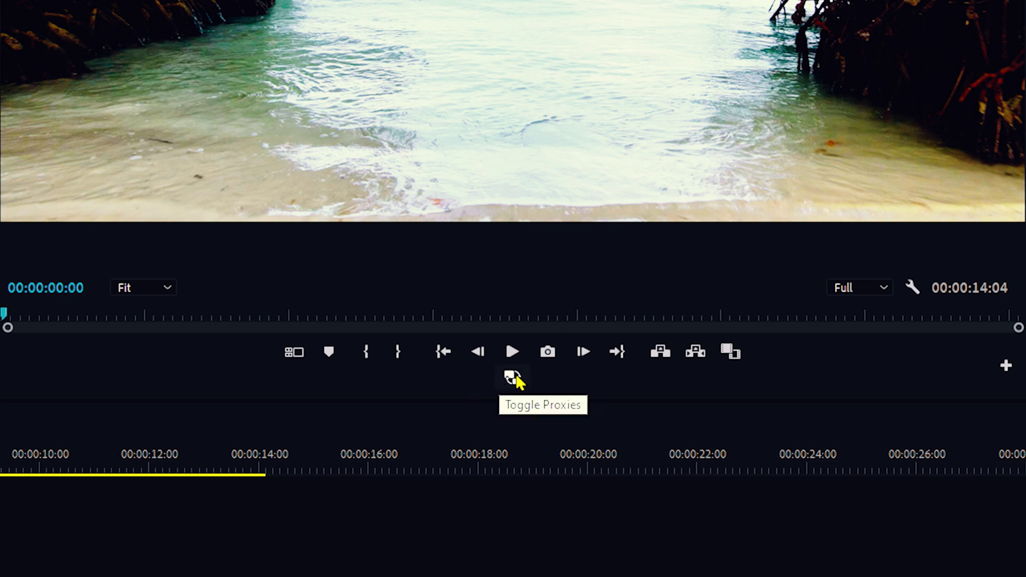
click(1006, 366)
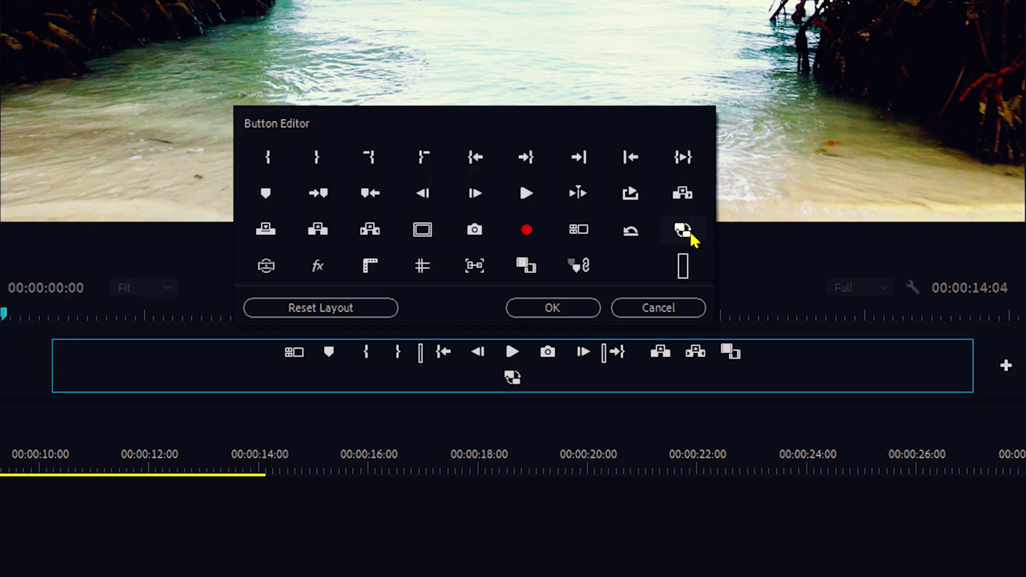
drag(682, 230, 540, 390)
click(662, 306)
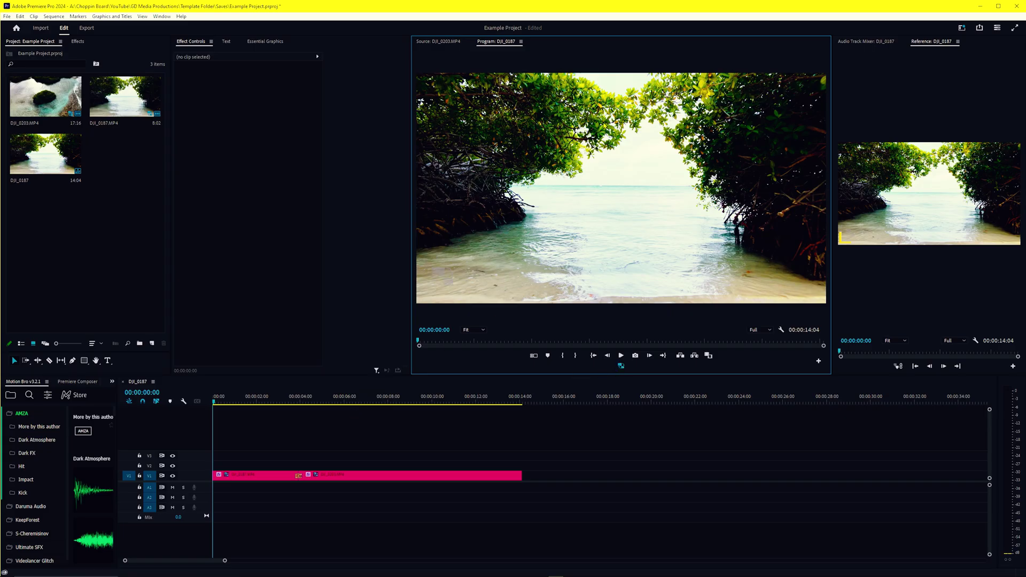
Step: Scale the V1 clip to 442%, toggle proxies to compare sharpness, then reduce to about 252
click(264, 480)
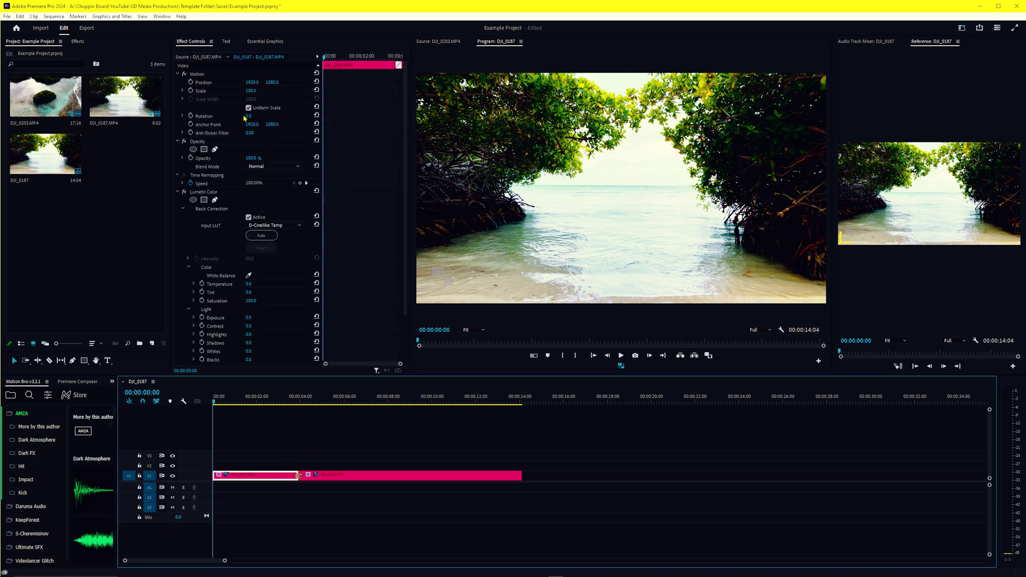
drag(249, 90, 476, 91)
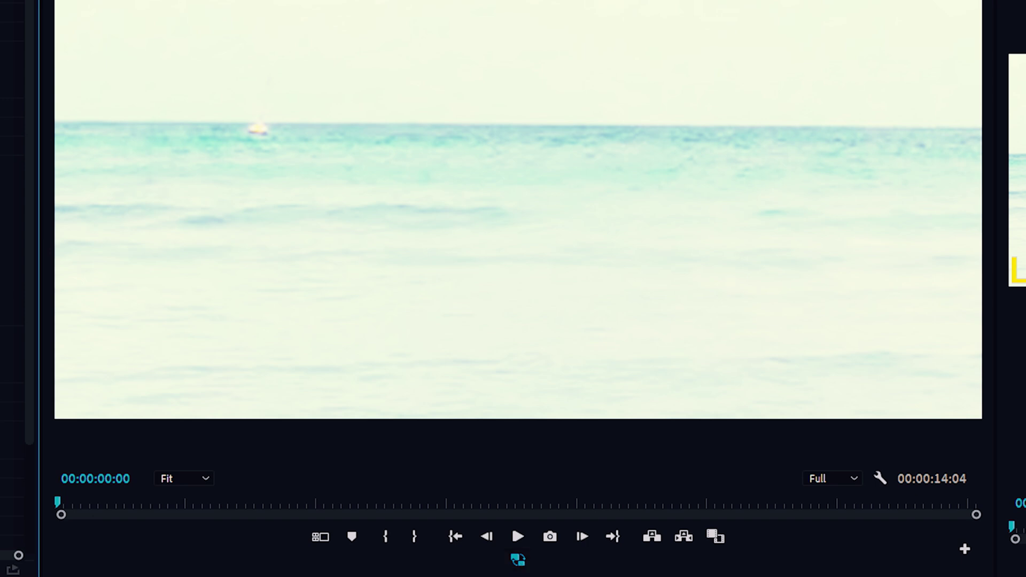
click(518, 560)
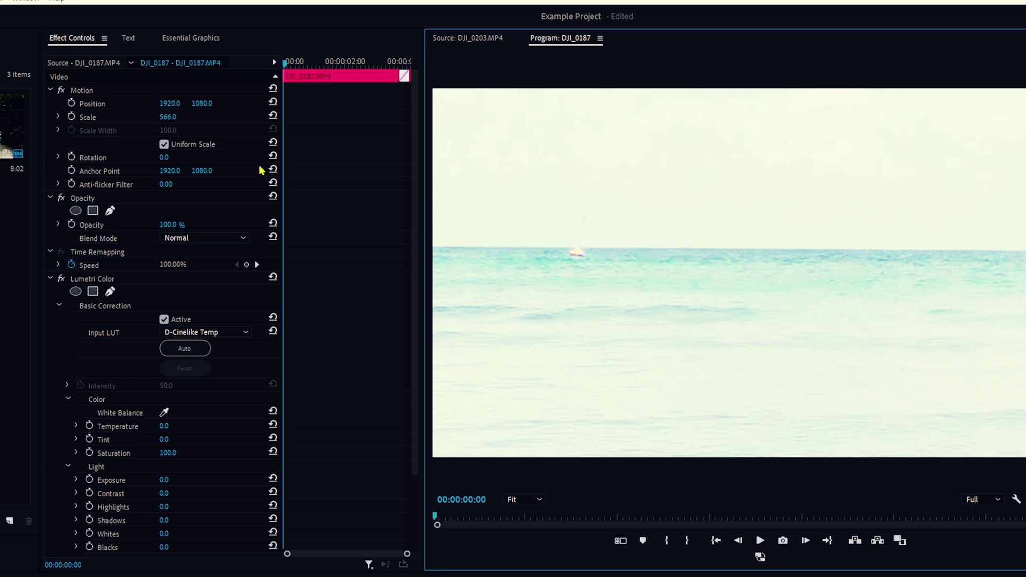
drag(168, 116, 43, 117)
key(grave)
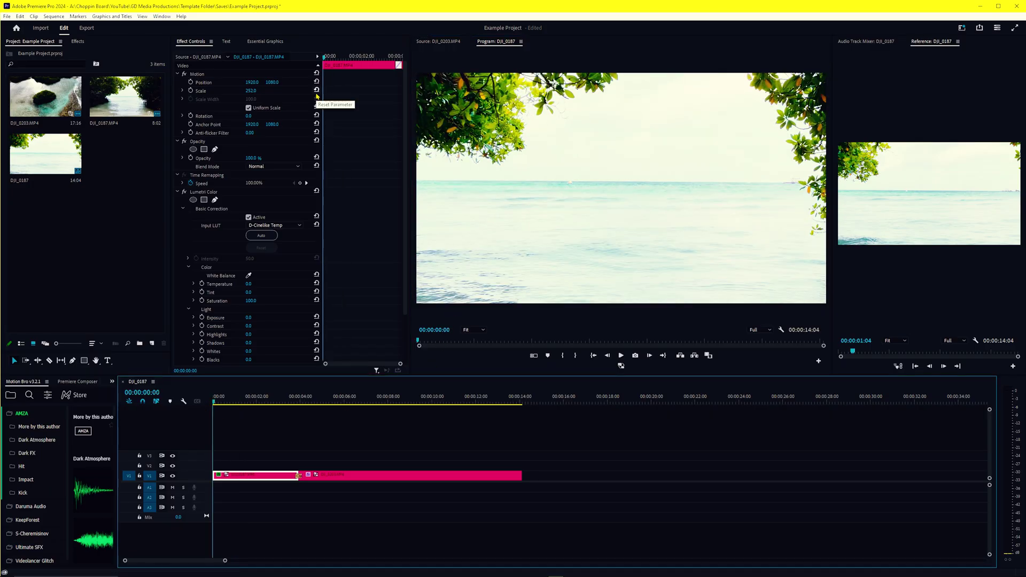
Step: Reset the first clip's Scale to 100 and scrub through the opening seconds
click(317, 94)
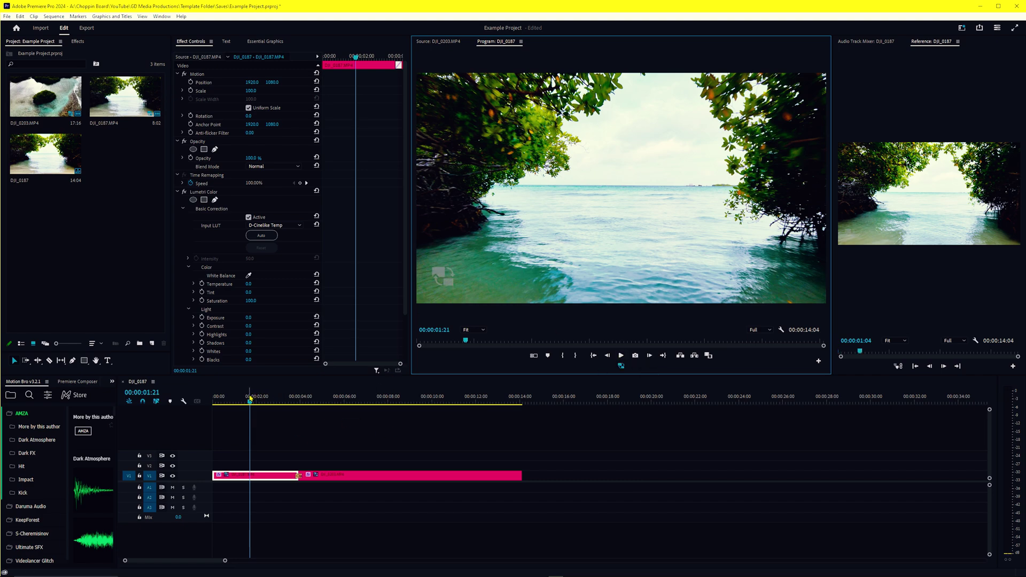
drag(250, 398, 151, 398)
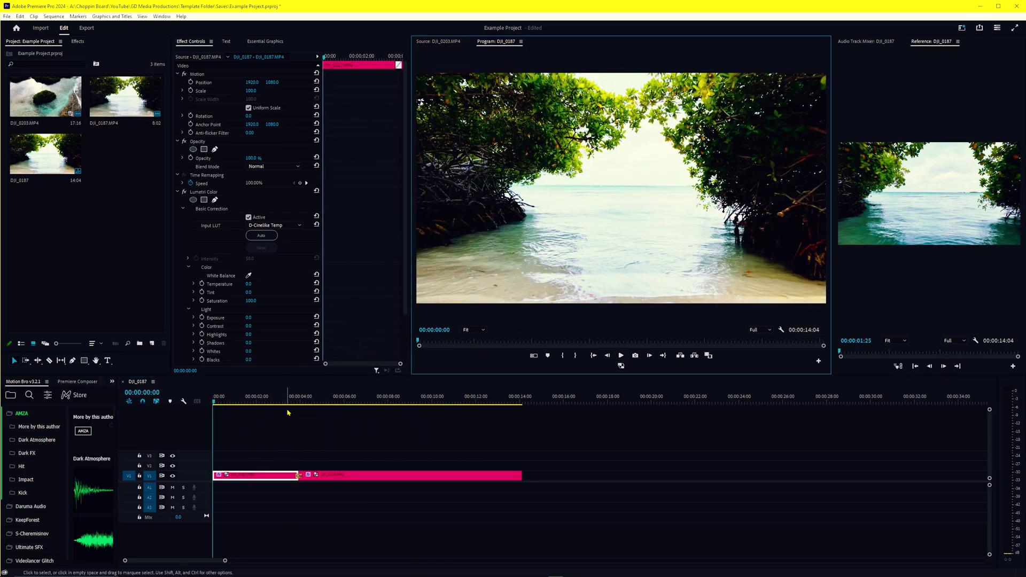
drag(293, 402, 214, 402)
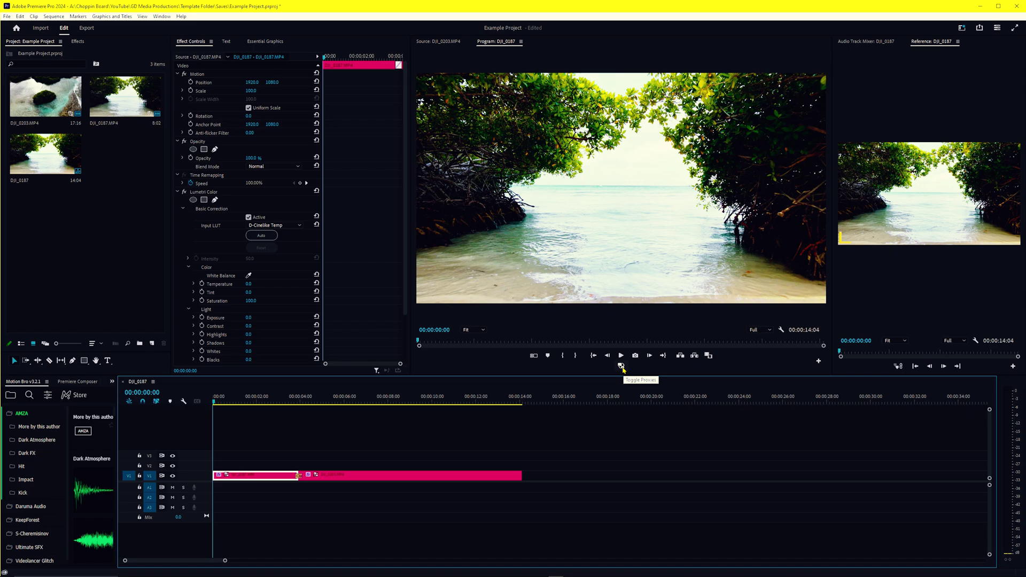
drag(292, 402, 255, 403)
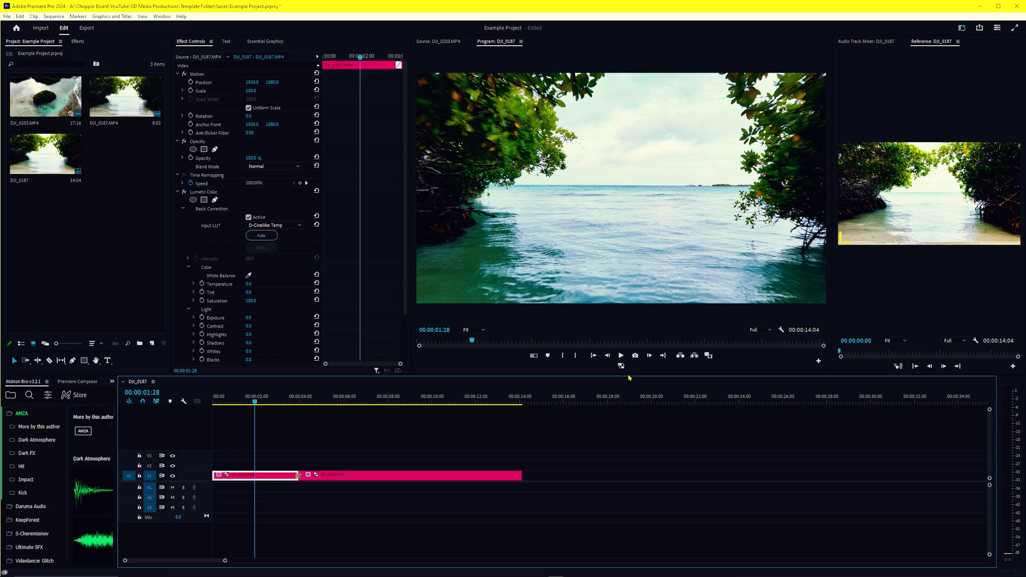
Step: Turn proxy playback on, deselect the clip, and scrub to the island shot
click(620, 365)
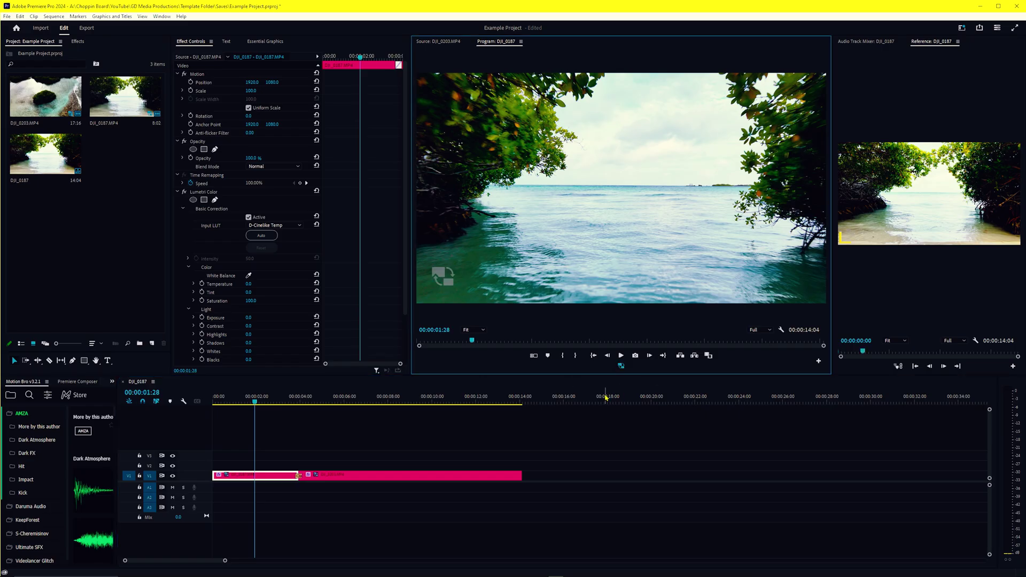
click(354, 441)
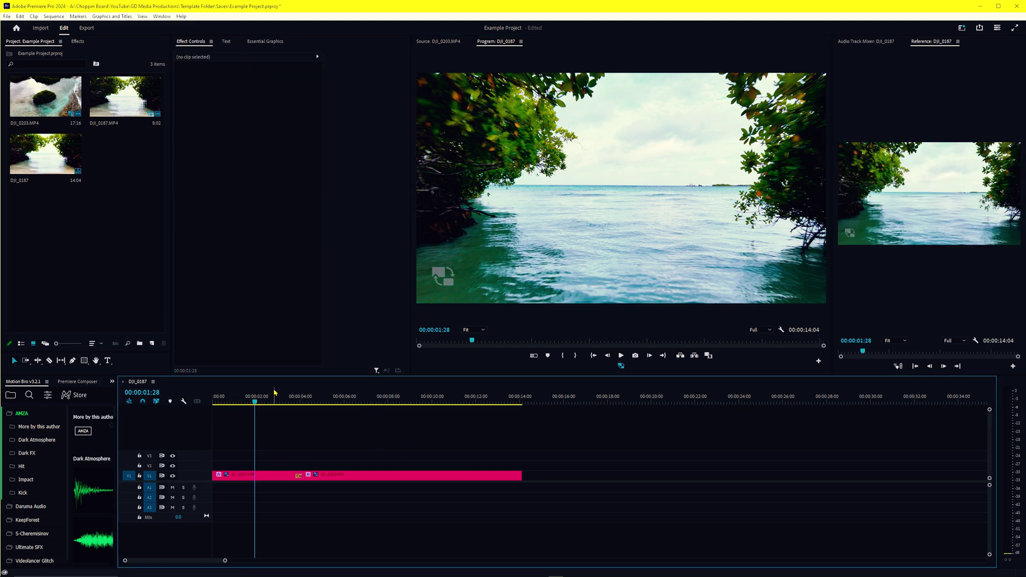
drag(277, 399, 522, 411)
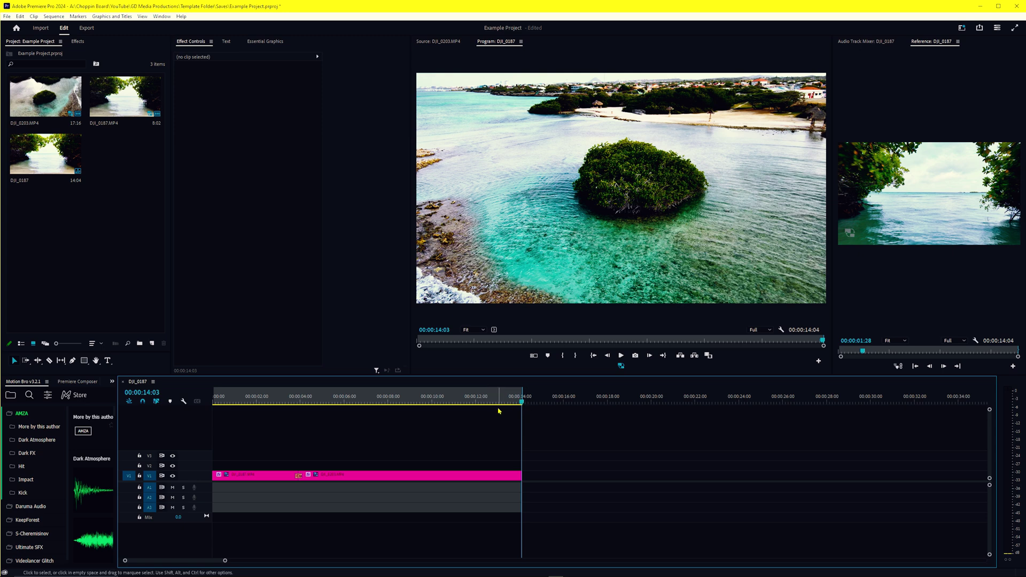
Step: Open the Export page for DJI_0187.mp4, expand General, and tick Use Proxies
click(86, 29)
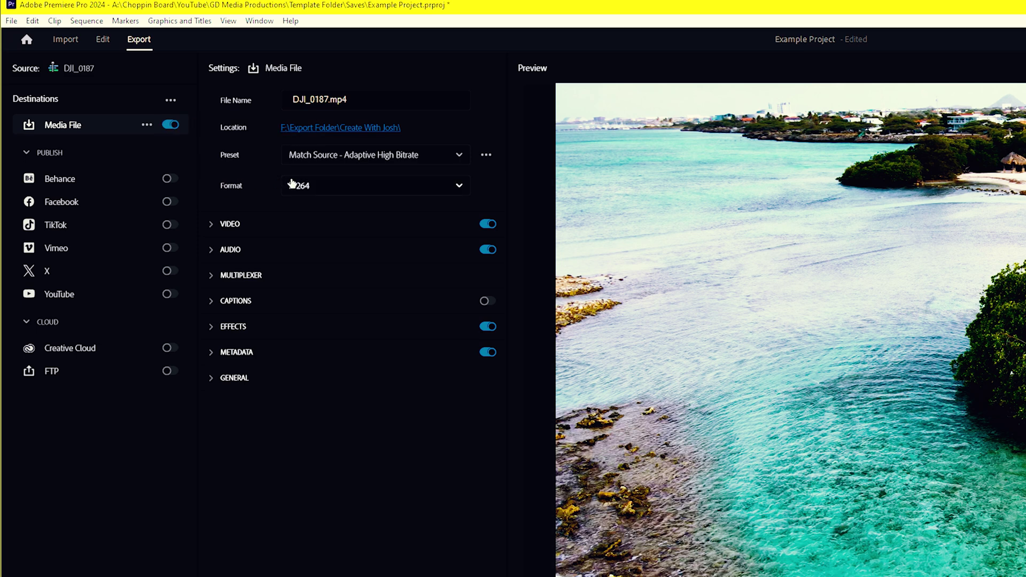
click(216, 380)
click(225, 450)
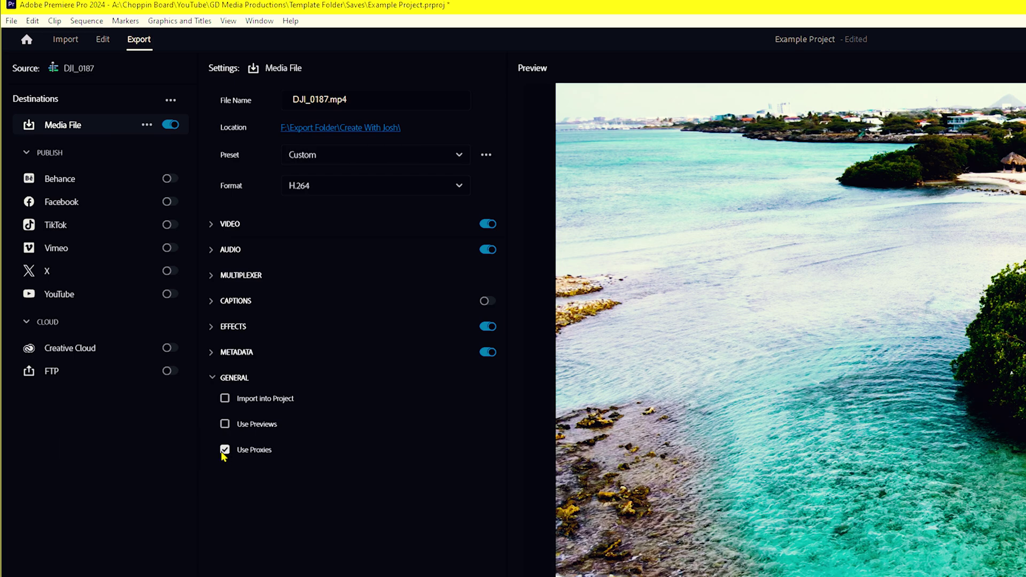